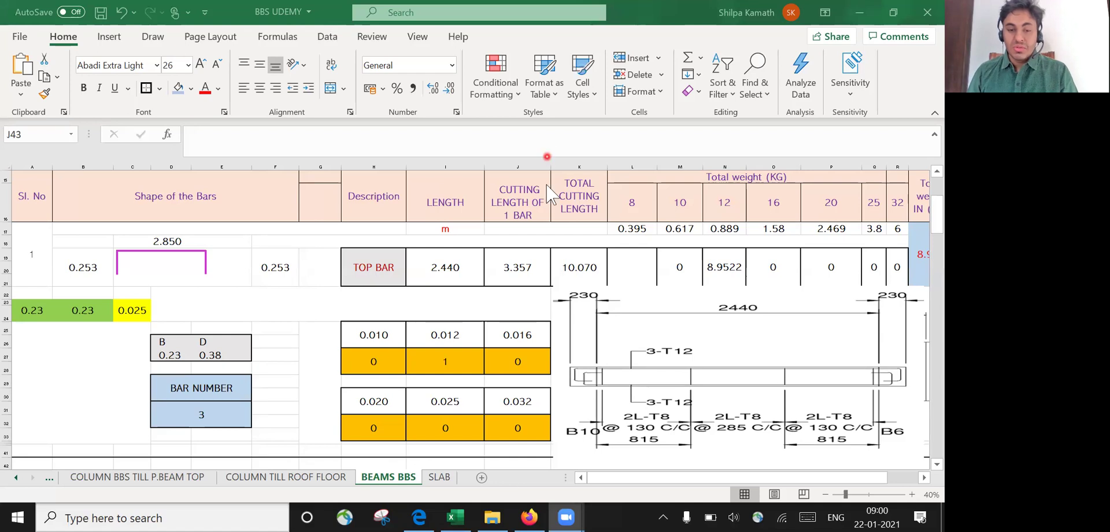
- Bring up the PLINTH BEAM DETAILS drawing in Edge to review beam B28
left_click(418, 518)
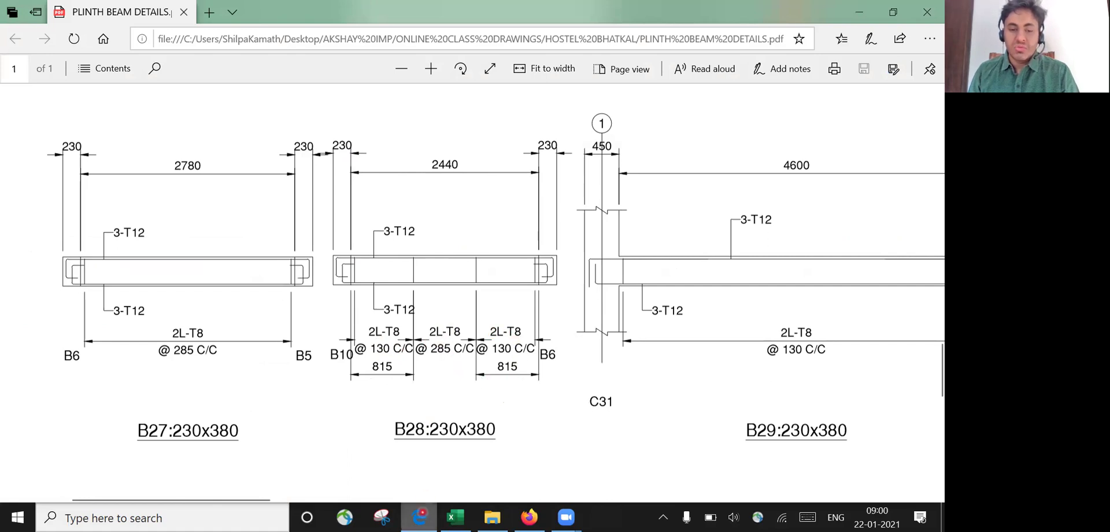
- Return to the BEAMS BBS sheet, recheck the beam drawing, then come back to Excel
left_click(456, 516)
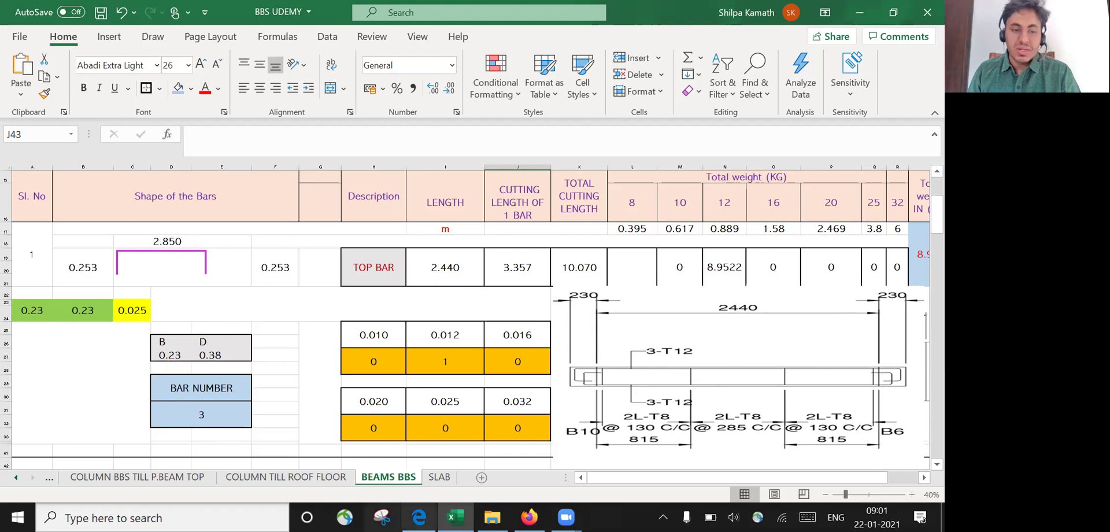
left_click(420, 516)
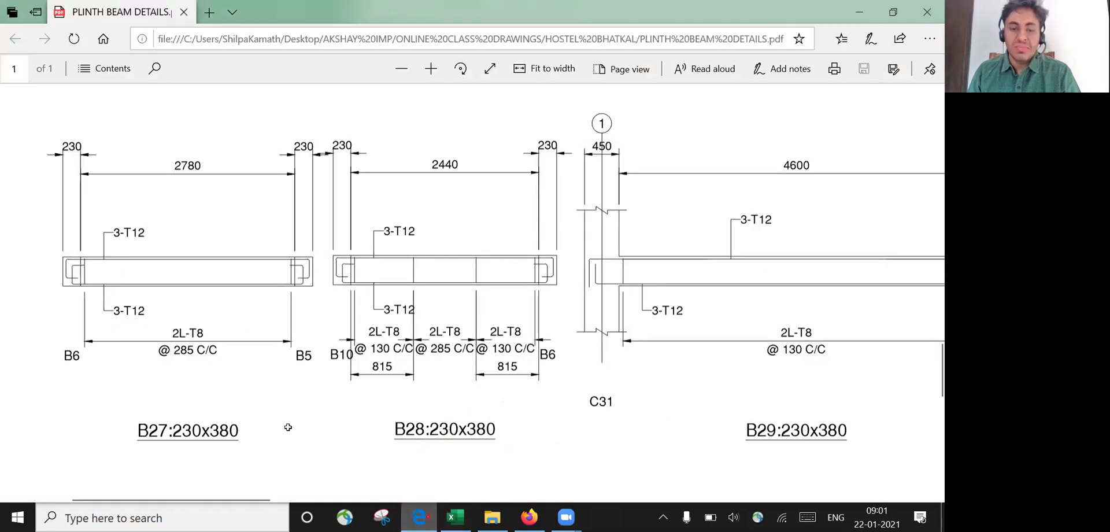
key("alt+Tab")
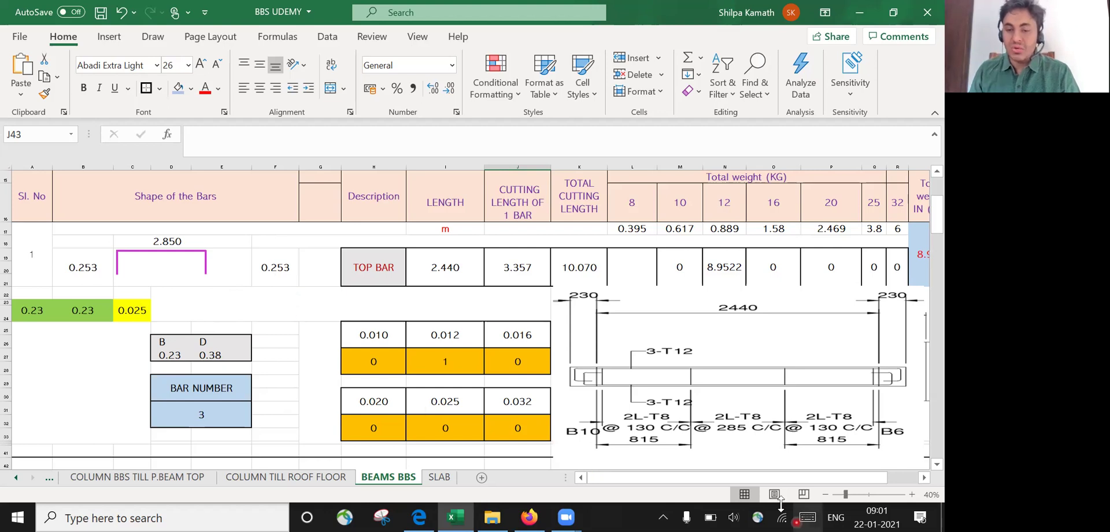
left_click(774, 478)
left_click_drag(780, 483, 810, 483)
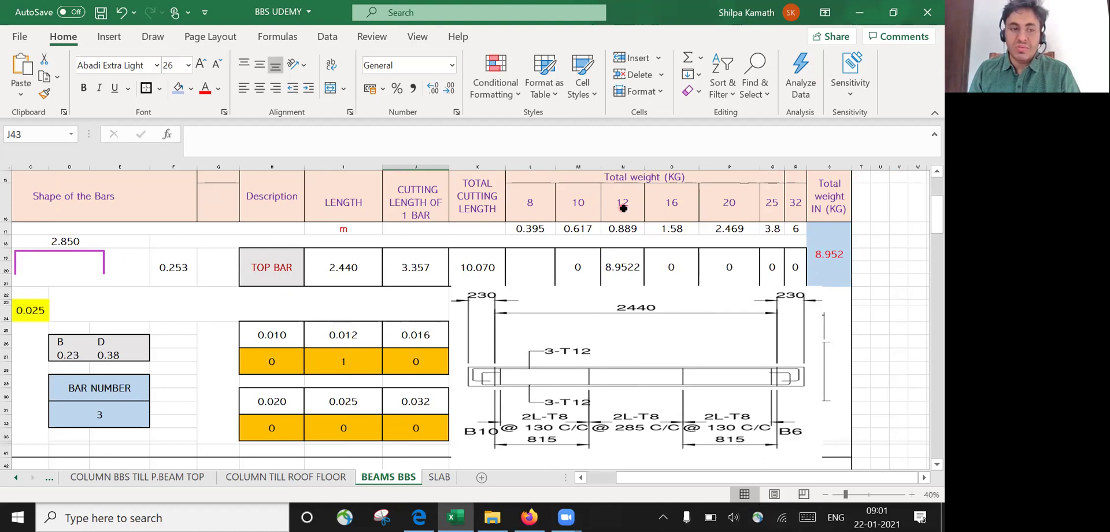
left_click(418, 517)
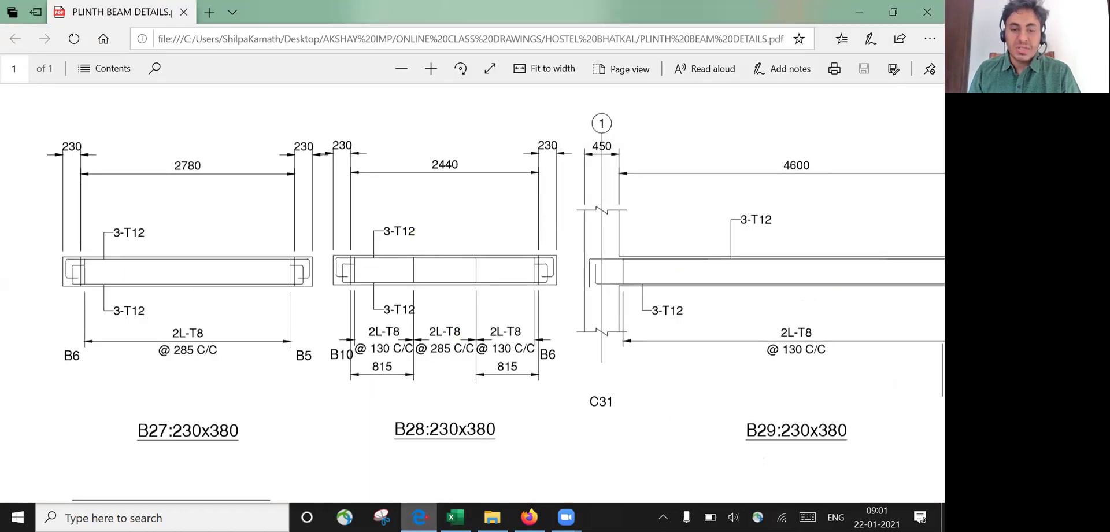
left_click(455, 516)
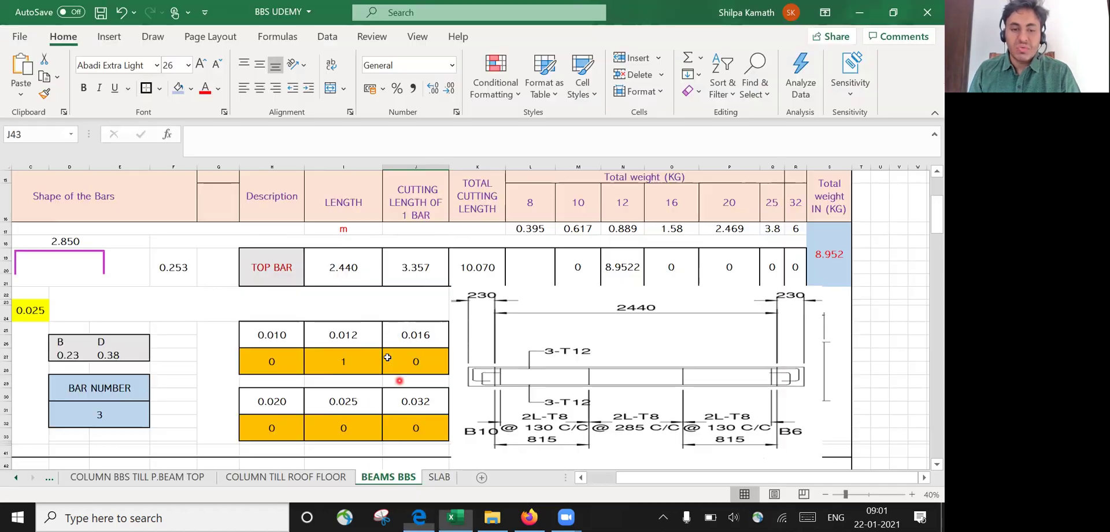
scroll(652, 306, "down", 1)
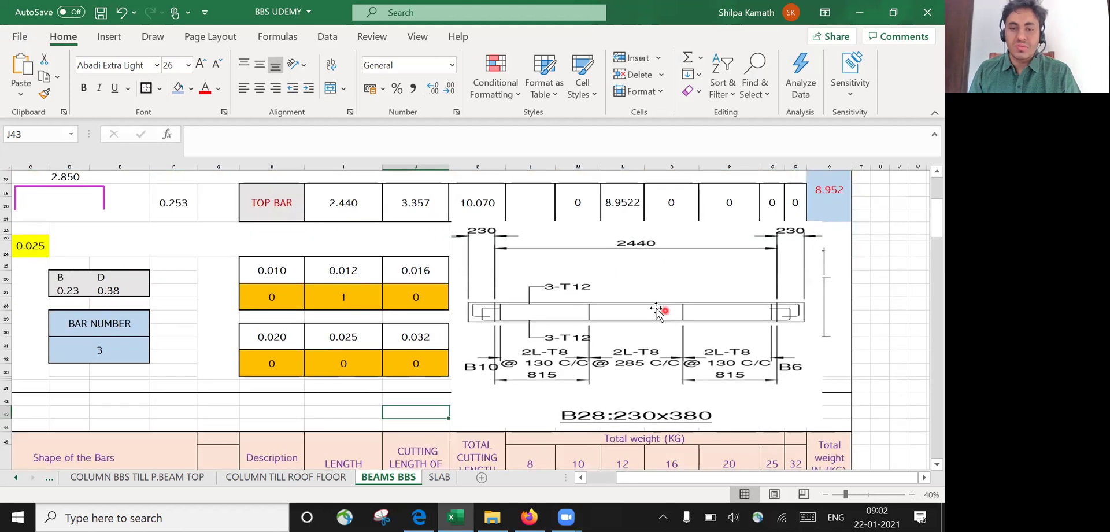
scroll(650, 296, "up", 1)
scroll(650, 296, "down", 3)
scroll(650, 296, "down", 2)
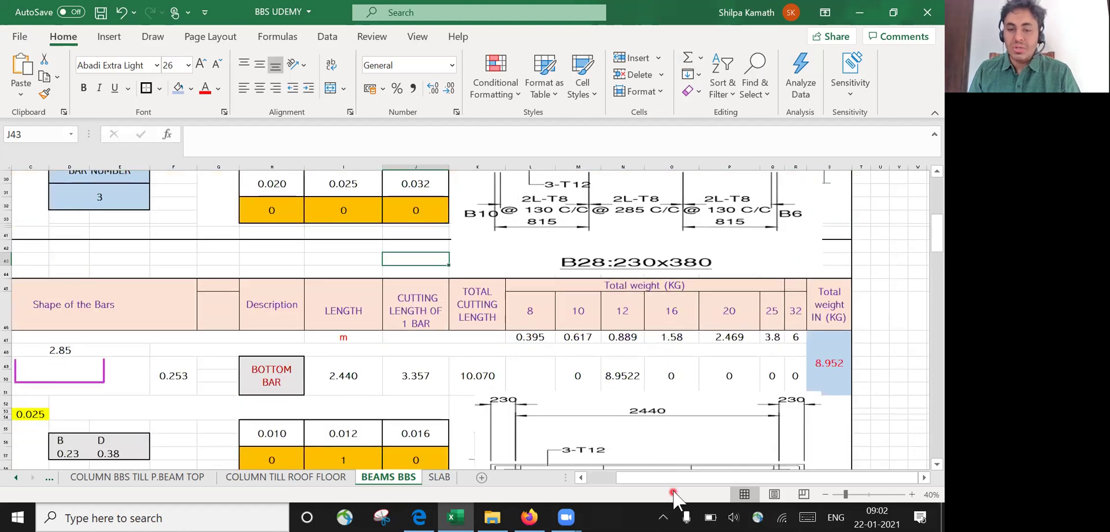
left_click(663, 479)
left_click_drag(595, 491, 578, 492)
scroll(441, 236, "up", 5)
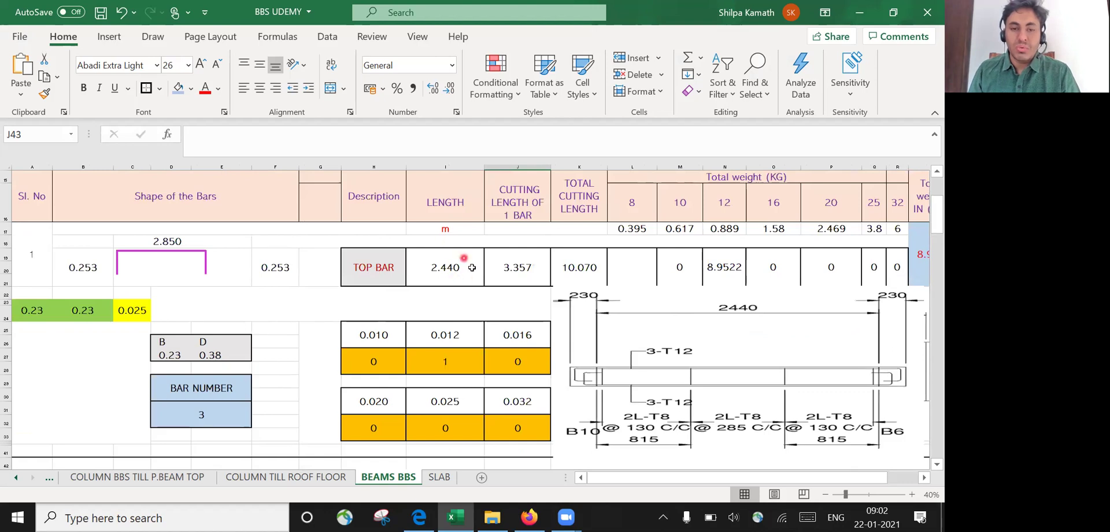
scroll(472, 267, "down", 5)
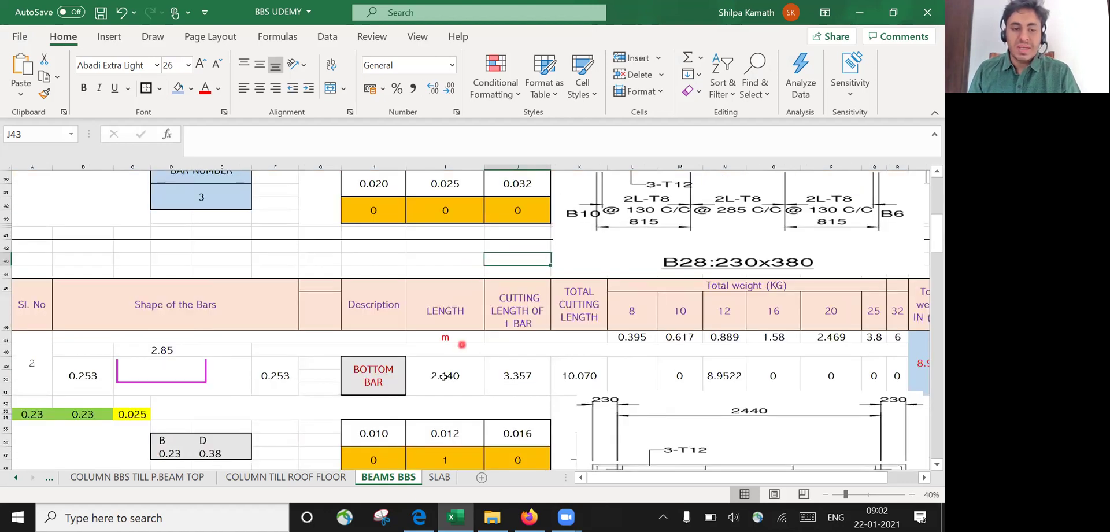
scroll(443, 377, "down", 1)
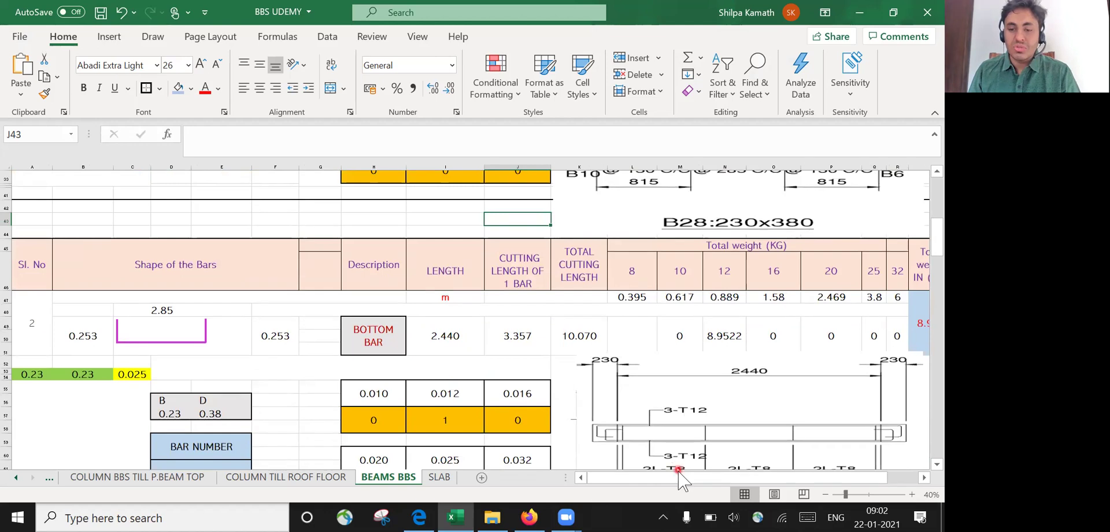
left_click_drag(758, 480, 788, 479)
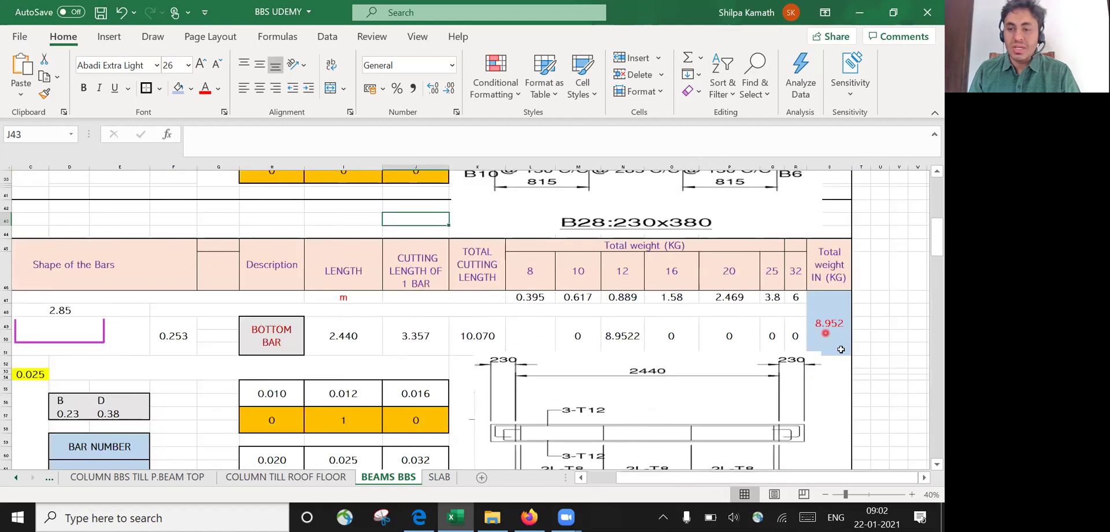
scroll(840, 349, "up", 4)
scroll(840, 350, "up", 2)
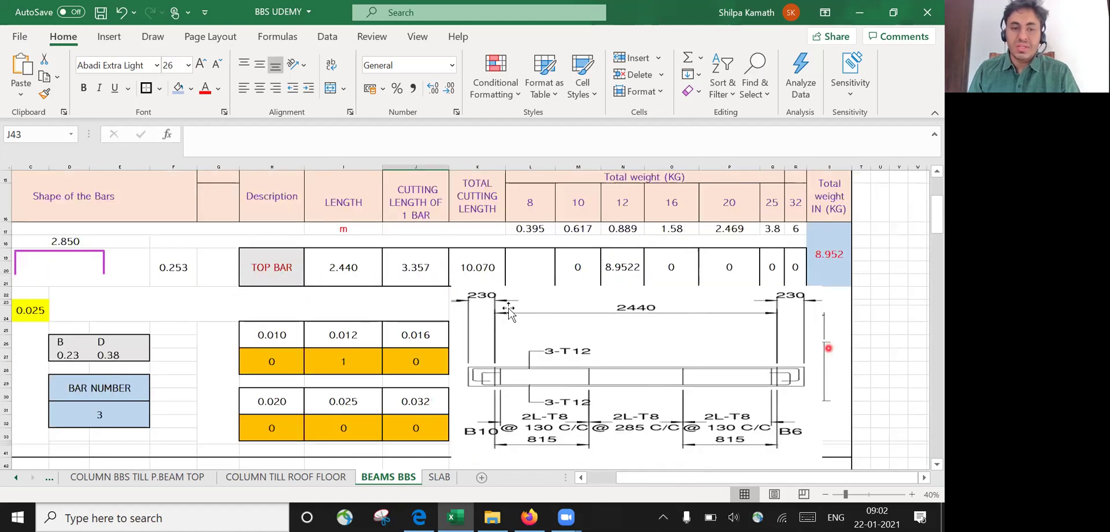
left_click(350, 266)
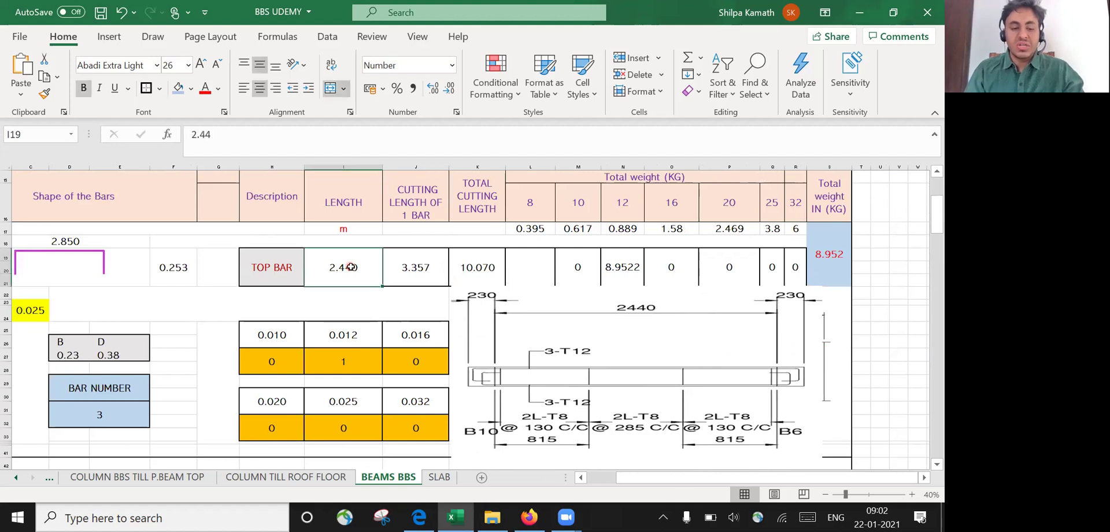
type("4")
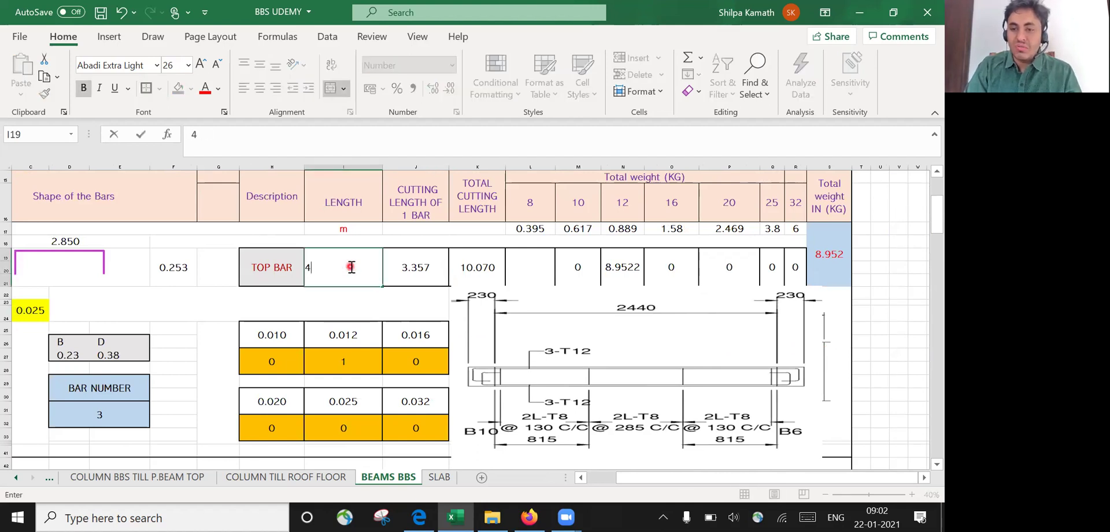
key("Return")
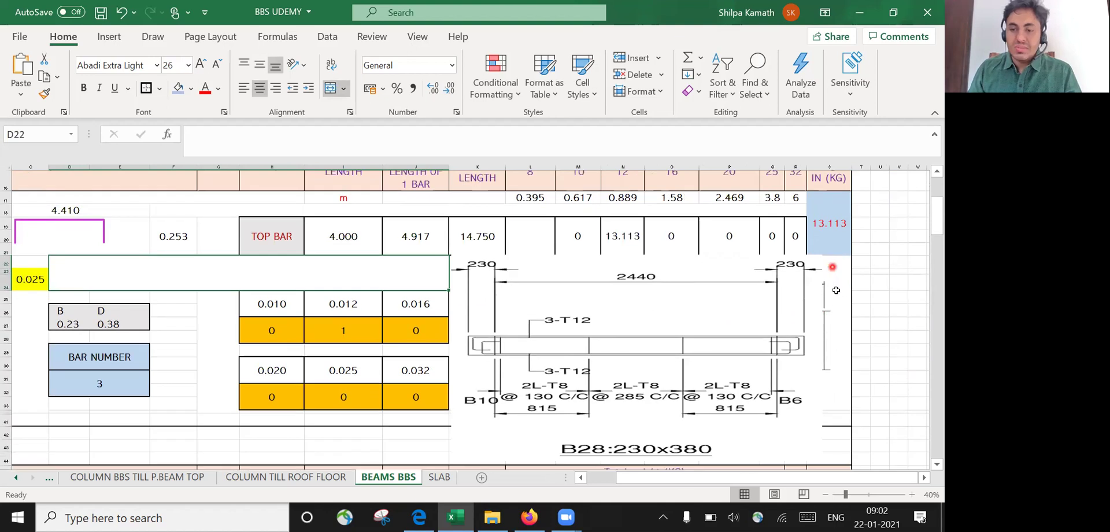
scroll(899, 430, "down", 2)
scroll(805, 341, "down", 3)
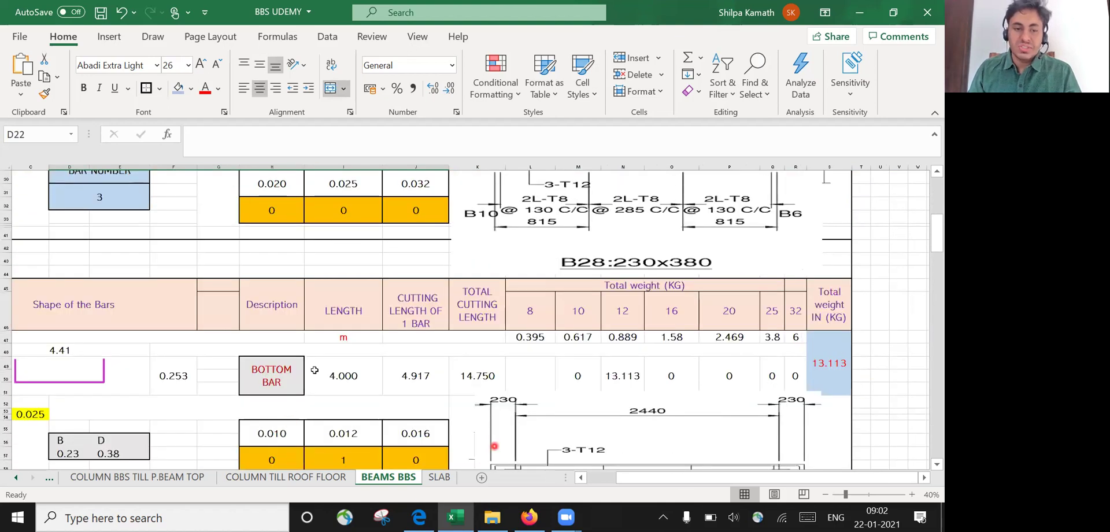
scroll(351, 397, "up", 5)
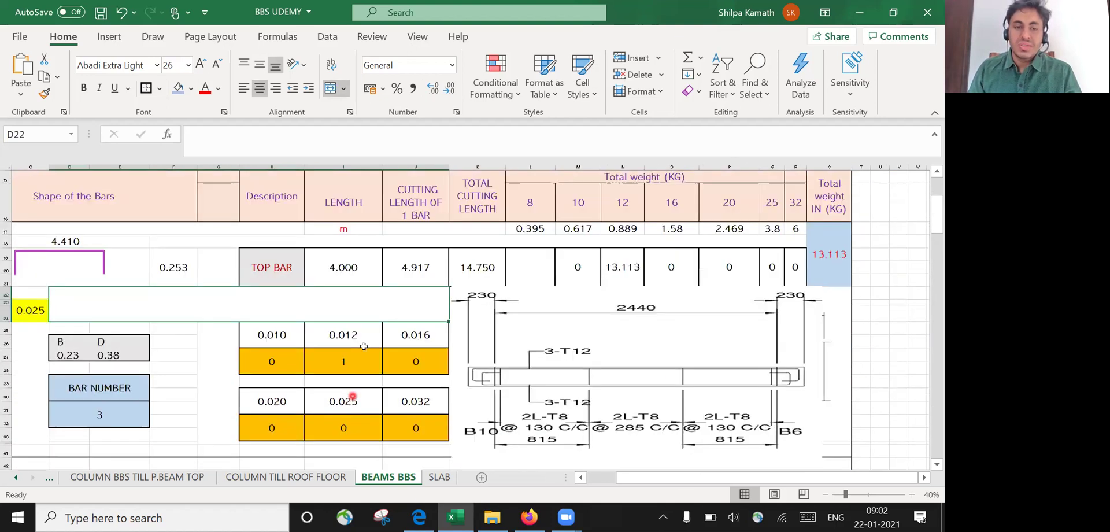
left_click(361, 265)
type("2.44")
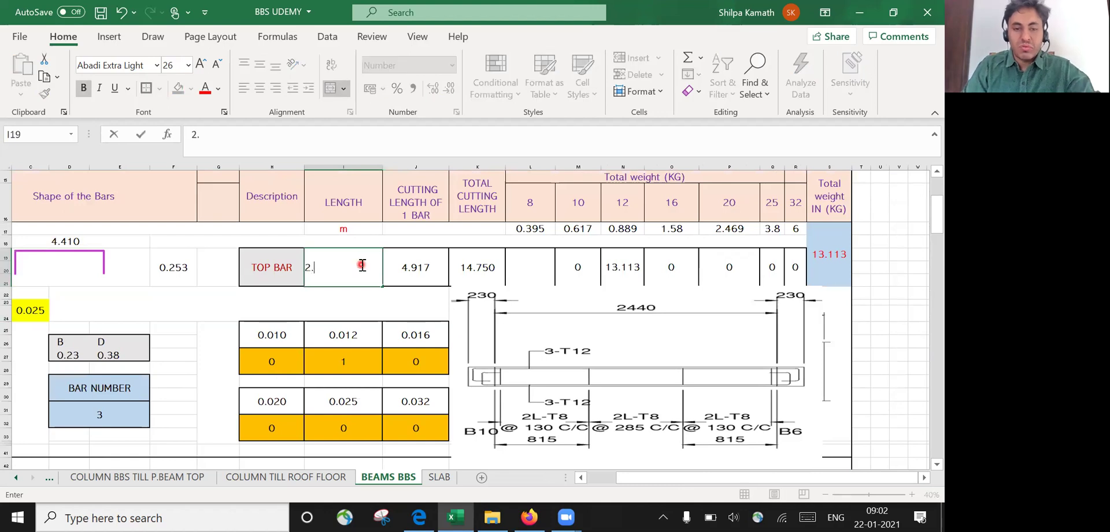
key("Return")
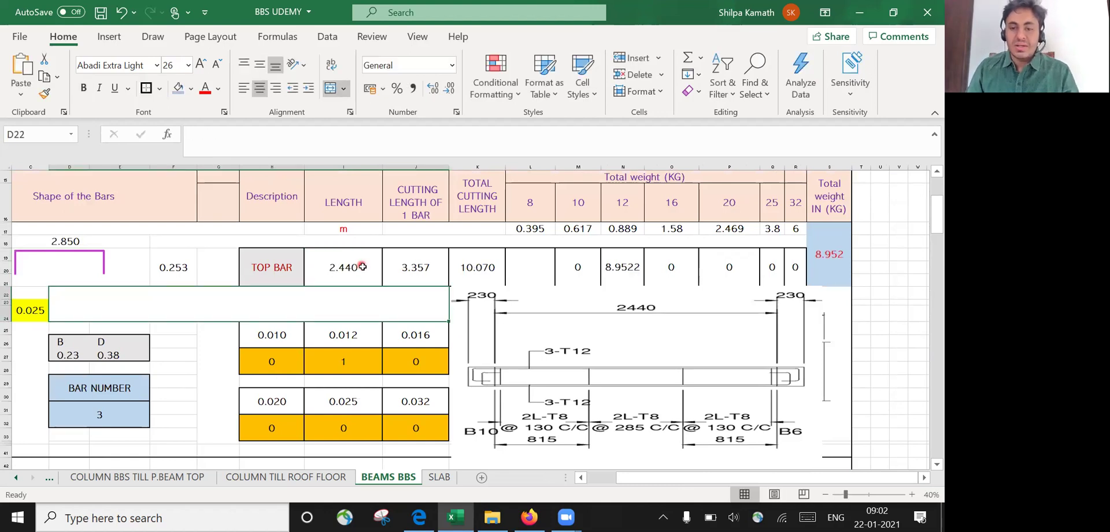
scroll(364, 267, "down", 3)
scroll(365, 269, "down", 3)
scroll(404, 284, "down", 3)
scroll(462, 300, "down", 2)
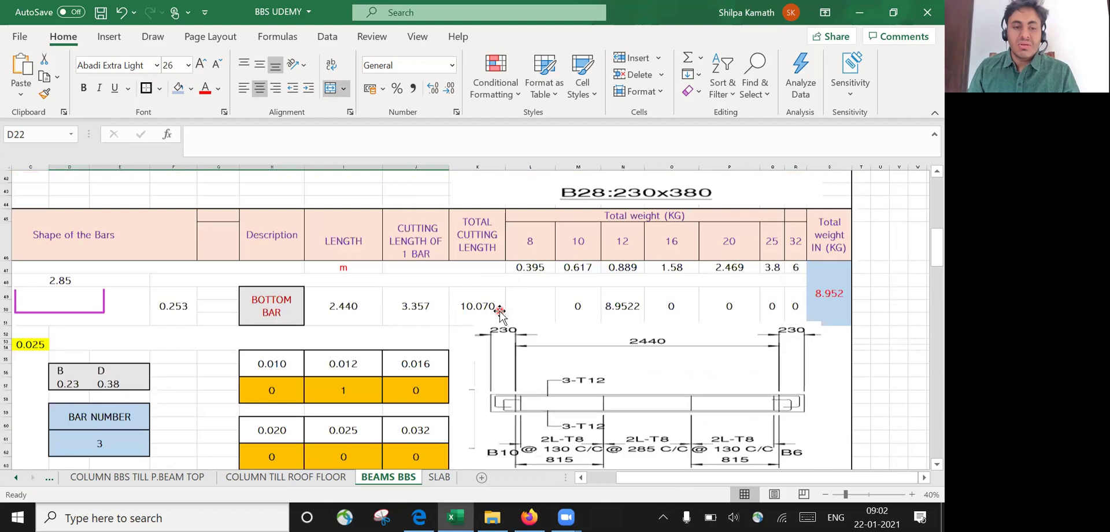
scroll(498, 314, "down", 2)
scroll(498, 314, "down", 3)
scroll(498, 315, "down", 3)
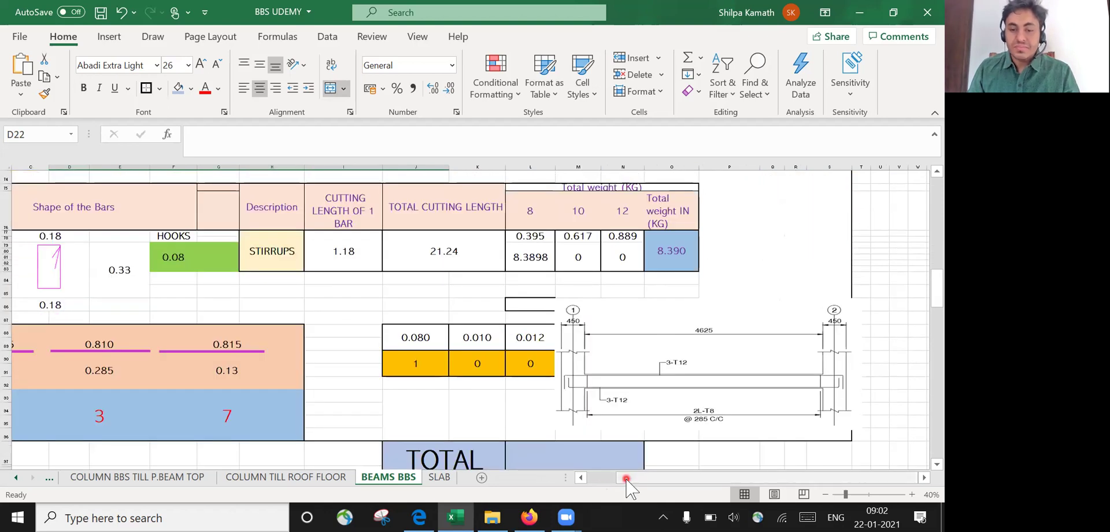
left_click_drag(621, 477, 578, 480)
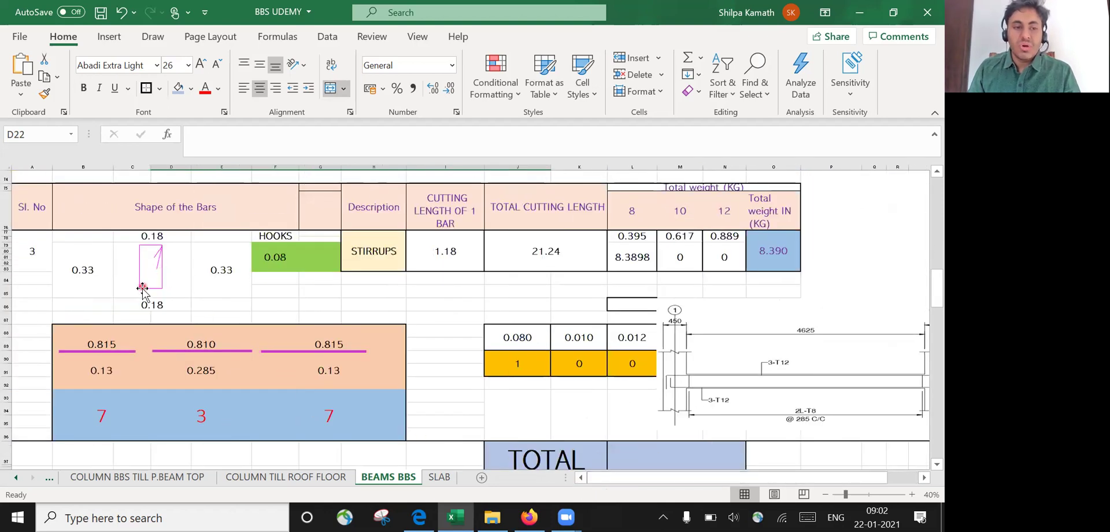
scroll(139, 269, "up", 2)
scroll(140, 269, "up", 3)
scroll(142, 272, "up", 3)
scroll(144, 275, "up", 3)
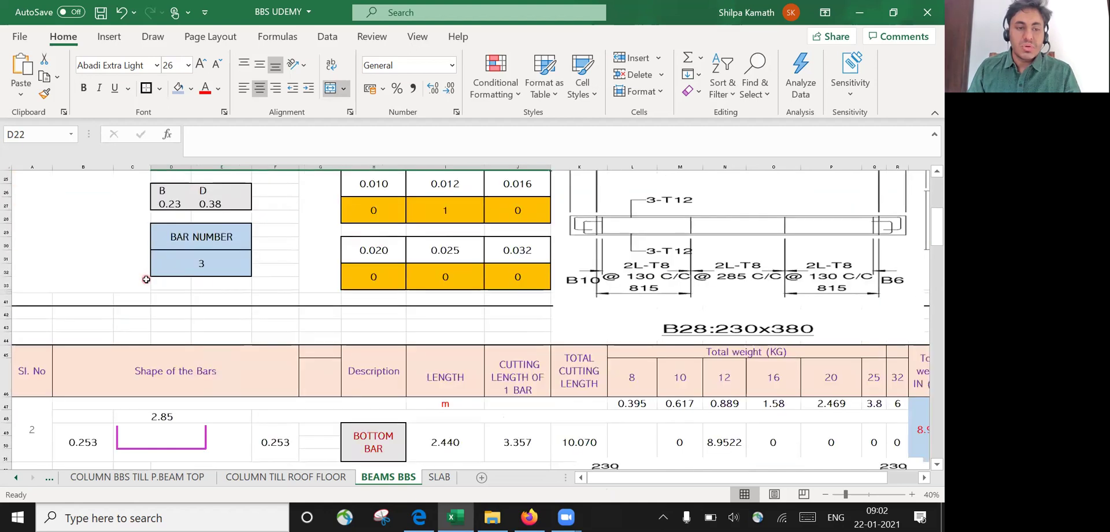
scroll(146, 279, "up", 3)
scroll(146, 280, "down", 5)
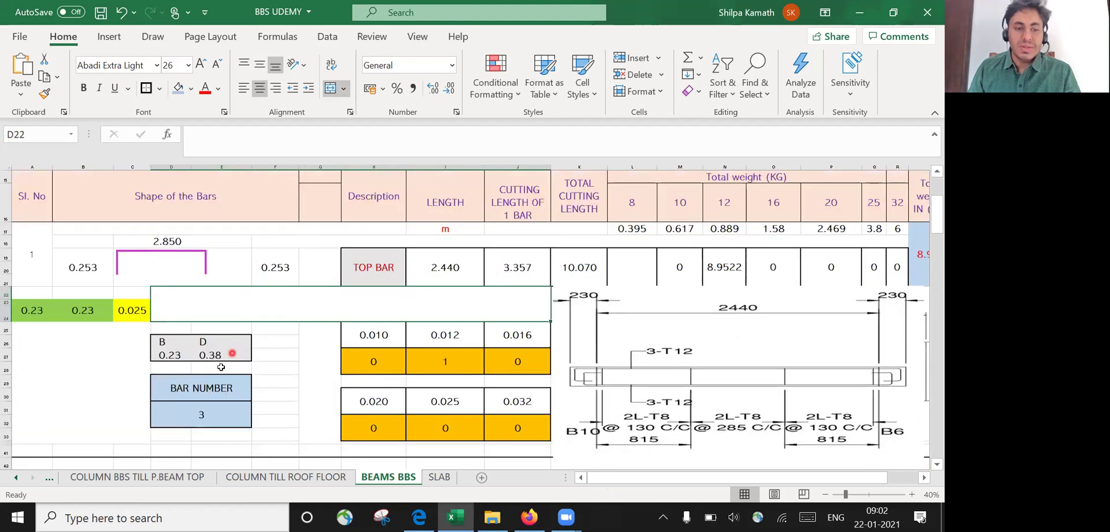
scroll(219, 360, "down", 1)
scroll(219, 360, "down", 2)
scroll(219, 360, "down", 1)
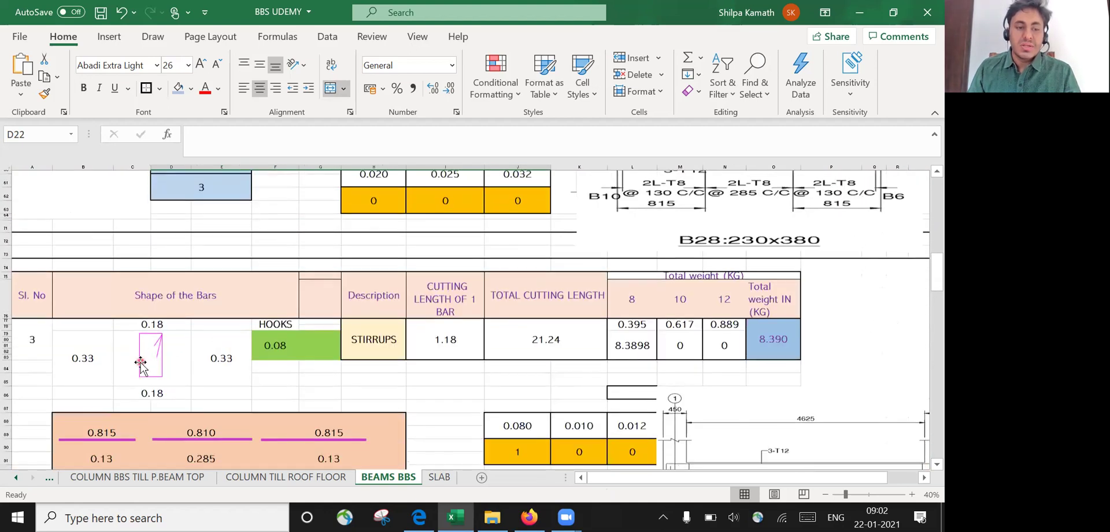
scroll(141, 370, "down", 2)
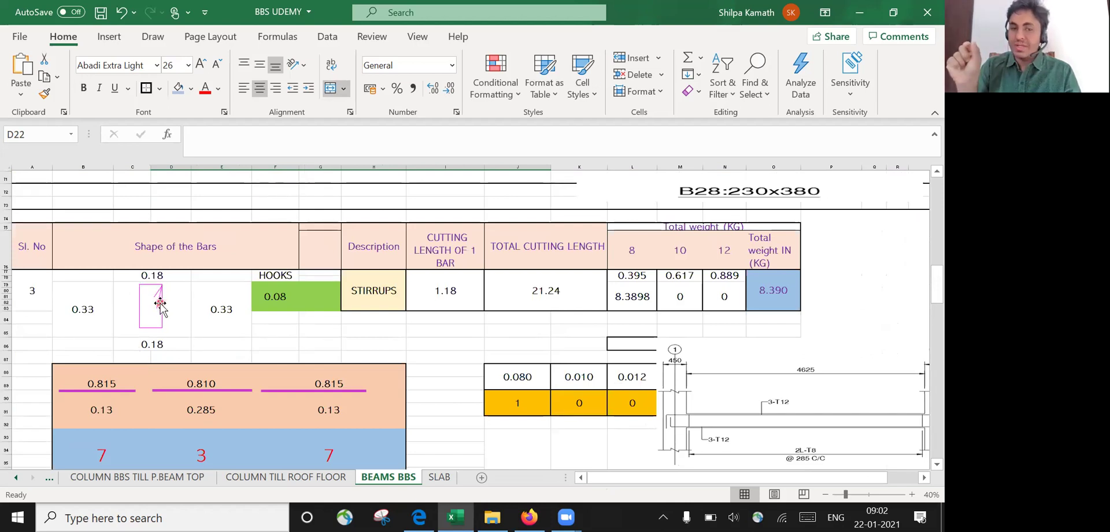
scroll(160, 303, "up", 3)
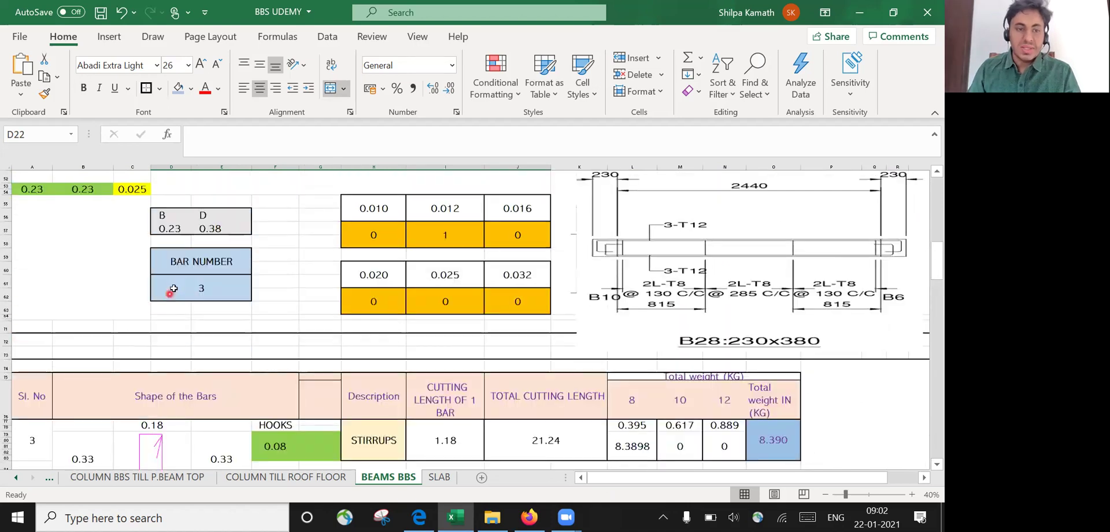
scroll(200, 278, "up", 2)
scroll(200, 277, "down", 3)
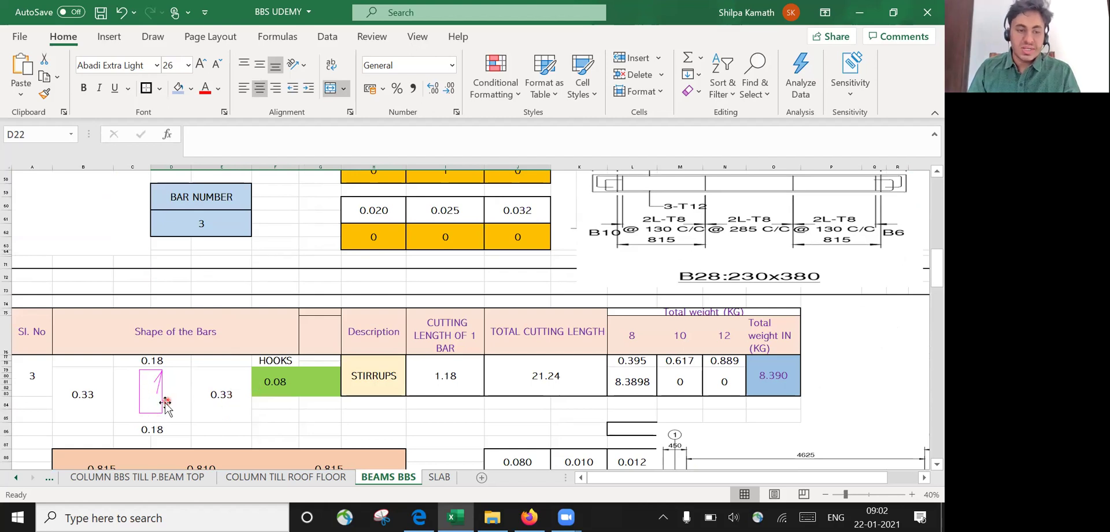
scroll(173, 358, "down", 2)
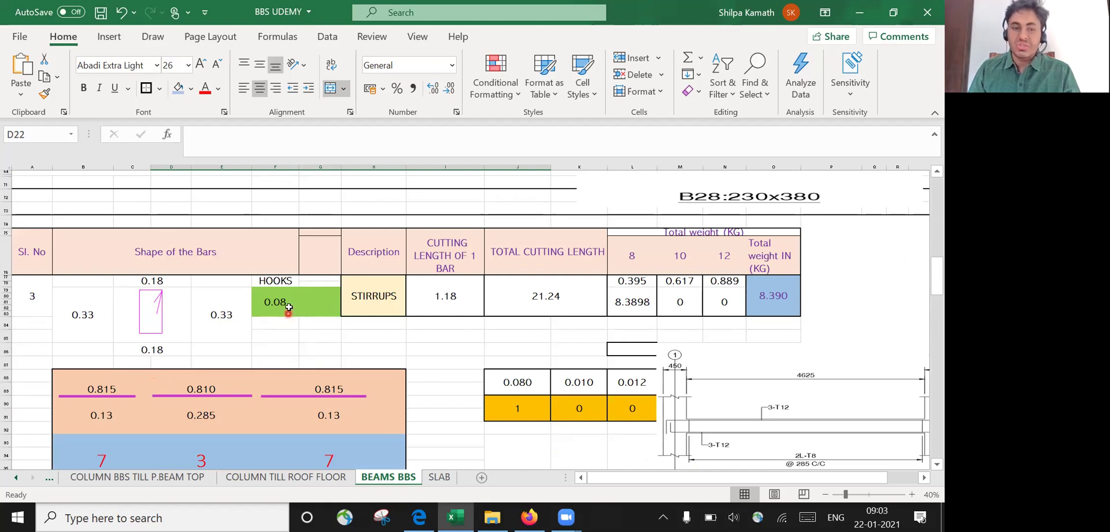
left_click(289, 306)
left_click(255, 139)
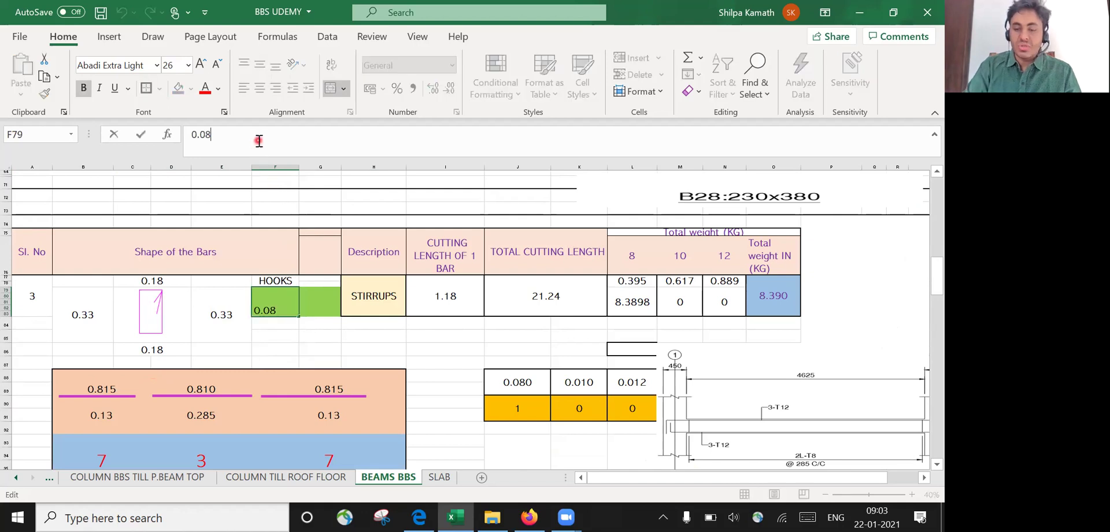
key("BackSpace")
type("75")
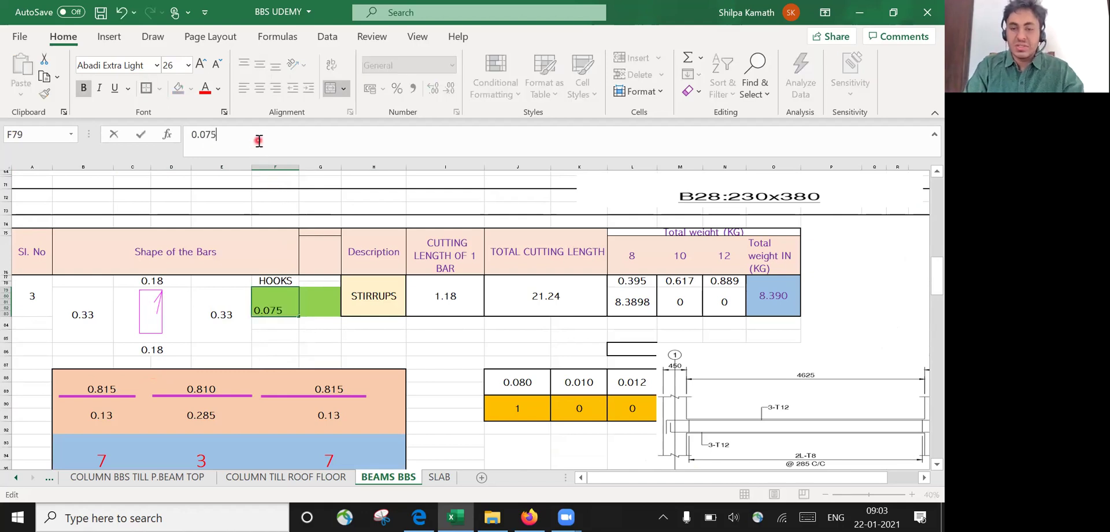
key("Return")
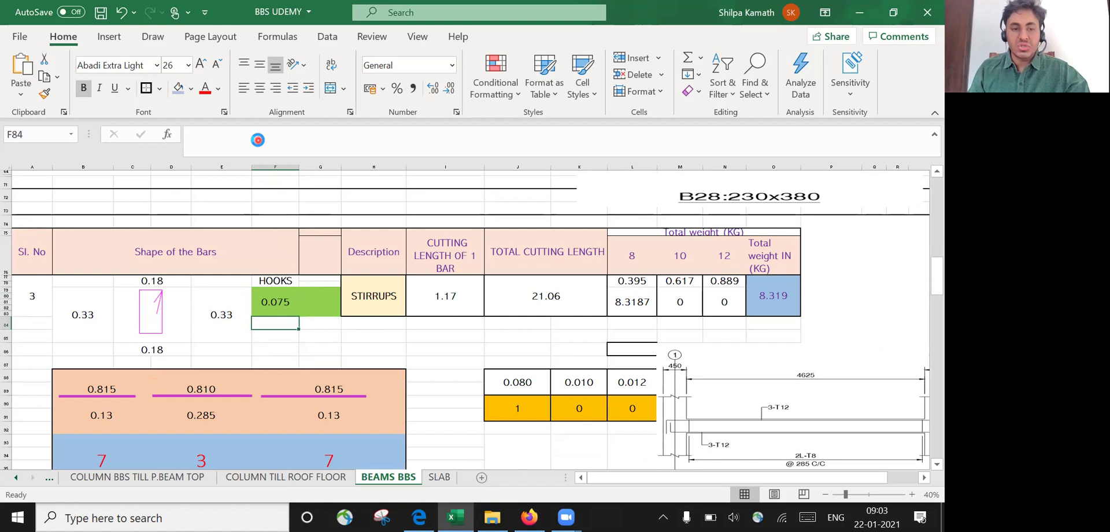
key("ctrl+z")
scroll(335, 351, "down", 1)
scroll(336, 349, "down", 1)
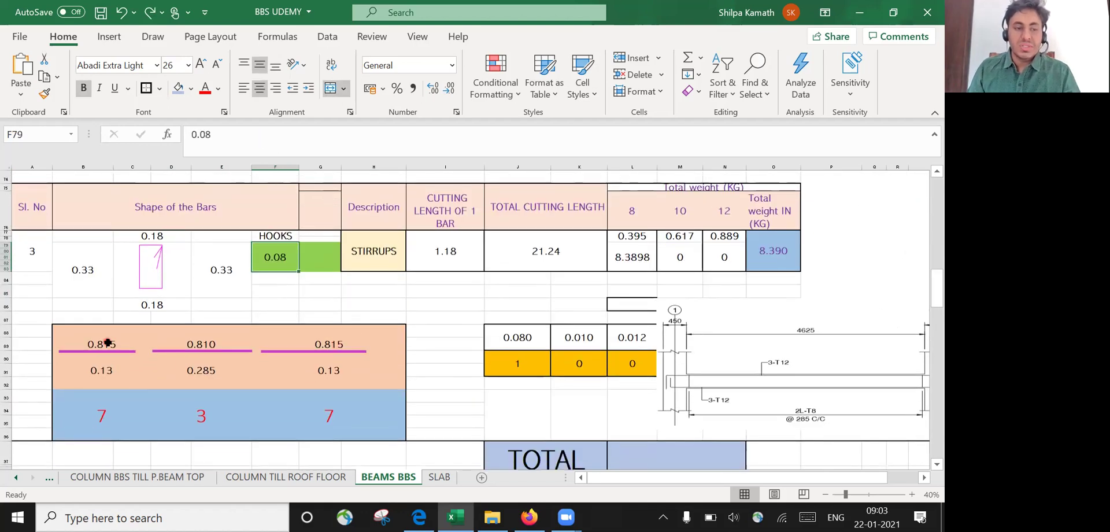
left_click(419, 516)
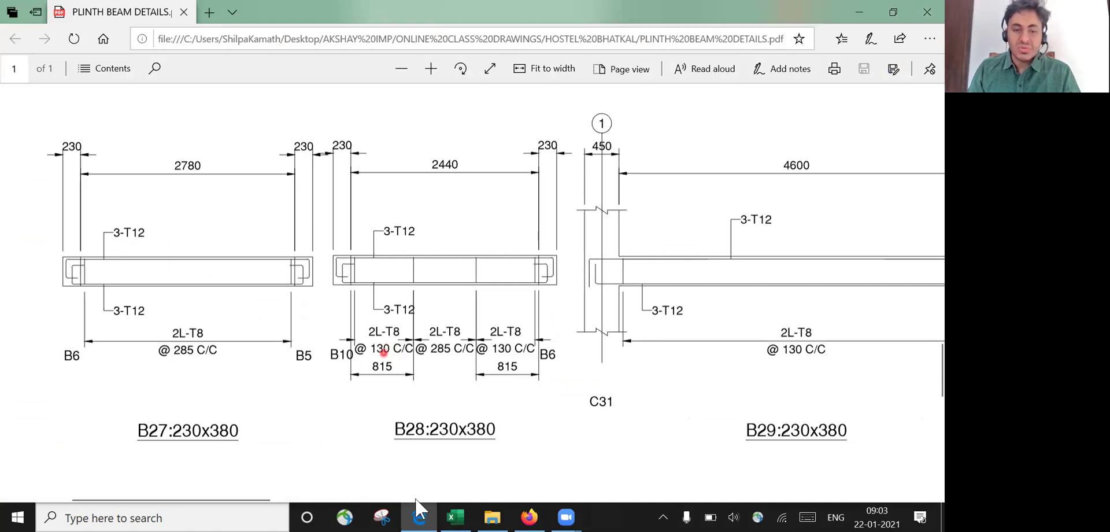
key("alt+Tab")
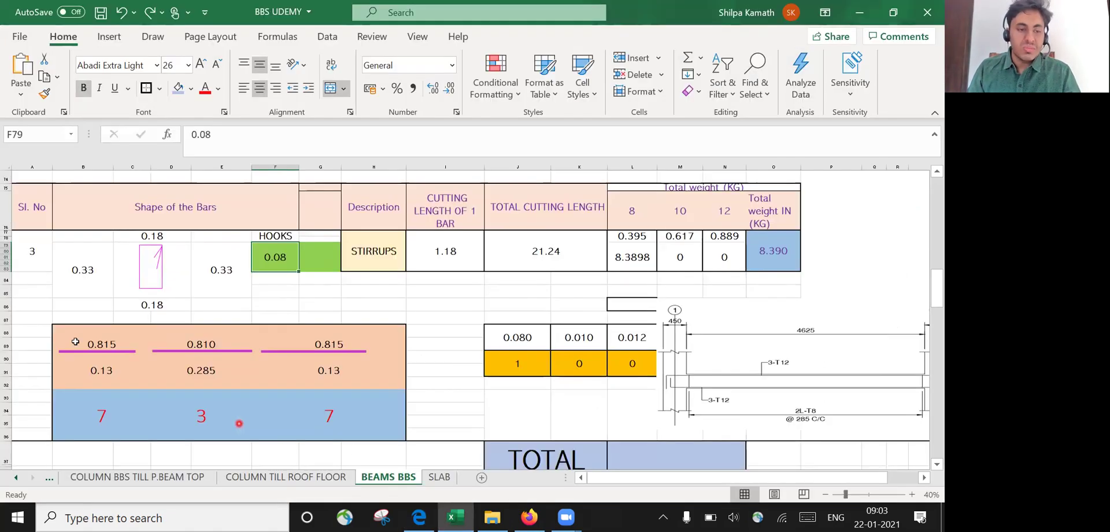
left_click(137, 360)
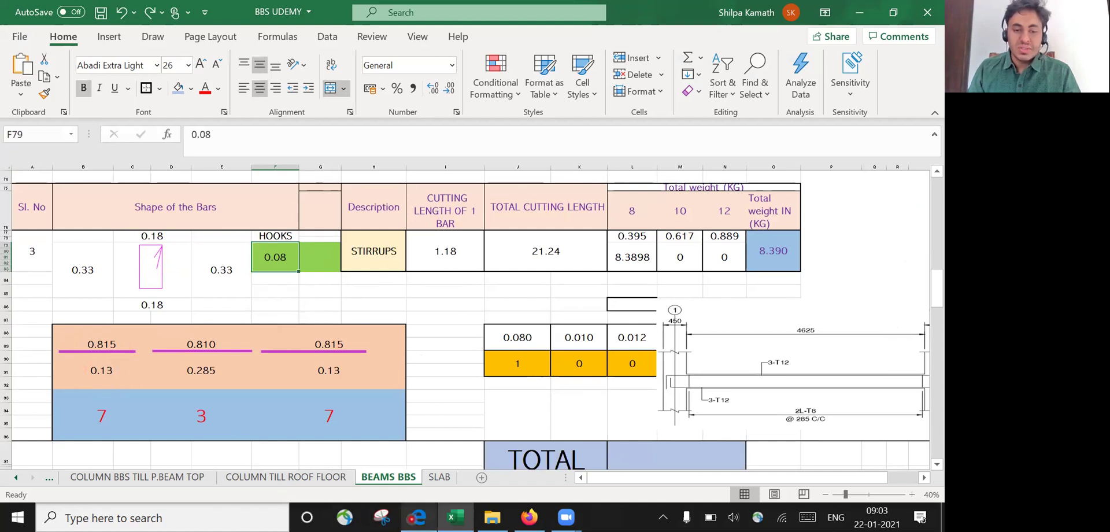
left_click(417, 517)
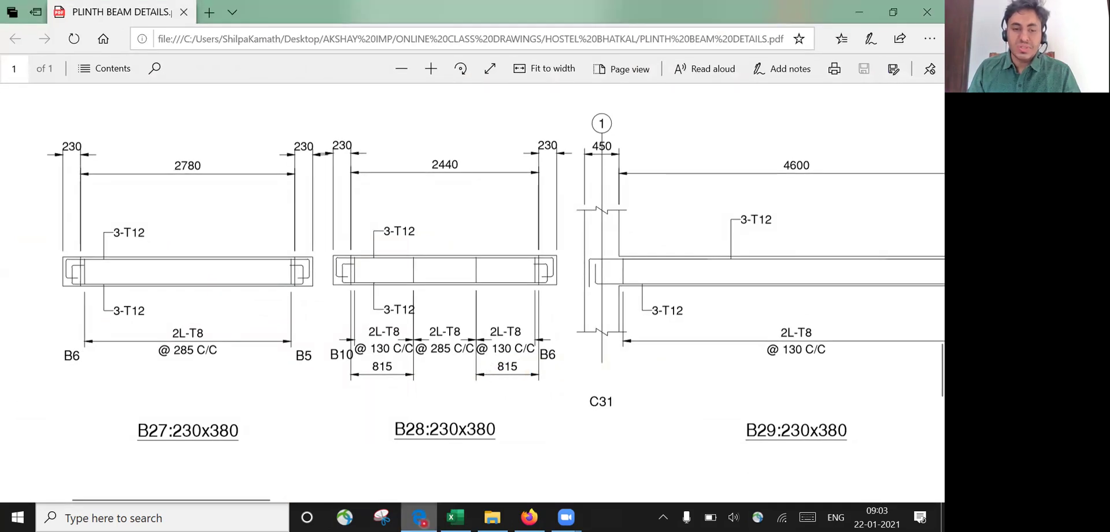
key("alt+Tab")
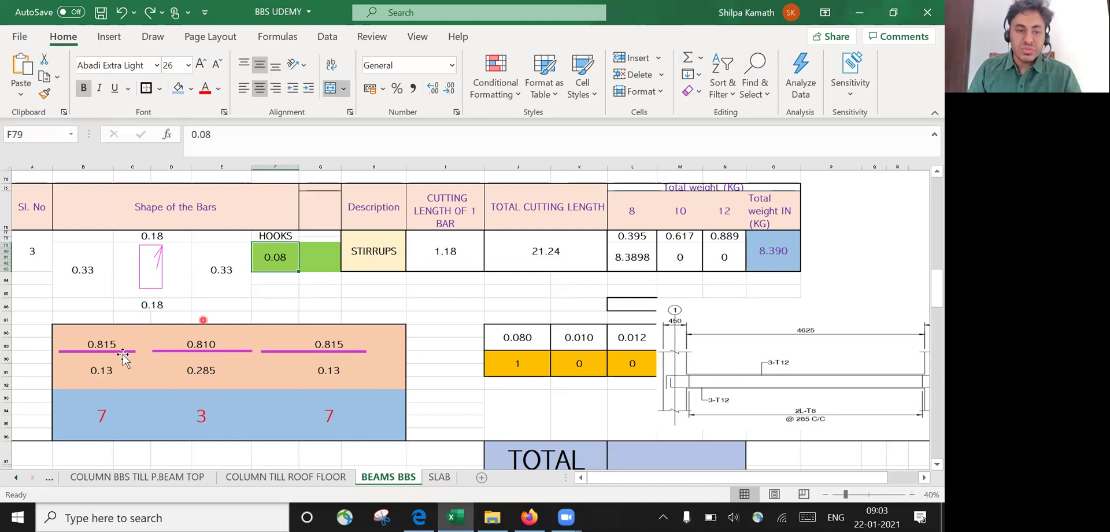
scroll(371, 374, "up", 1)
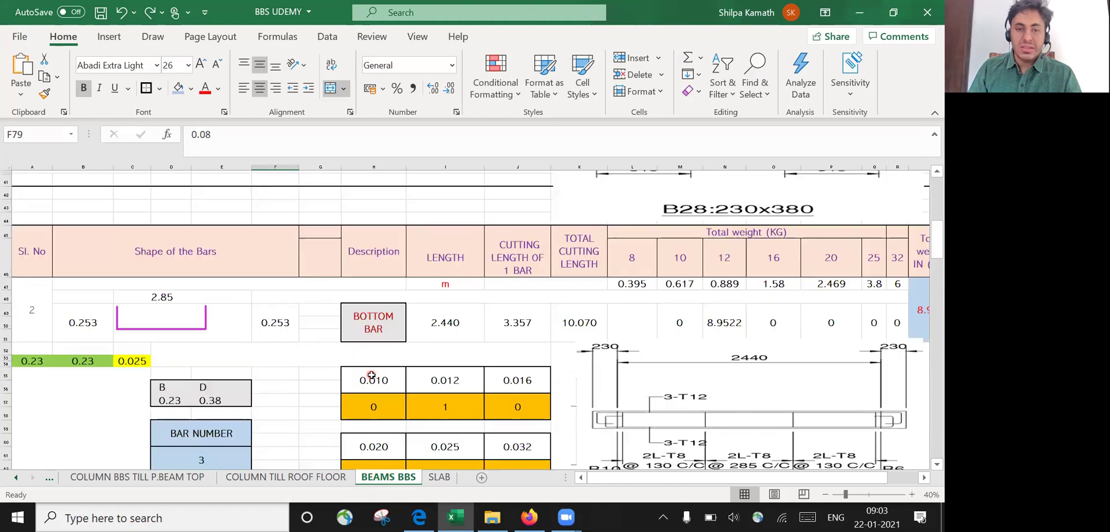
scroll(372, 376, "up", 5)
scroll(405, 370, "down", 2)
scroll(578, 347, "up", 3)
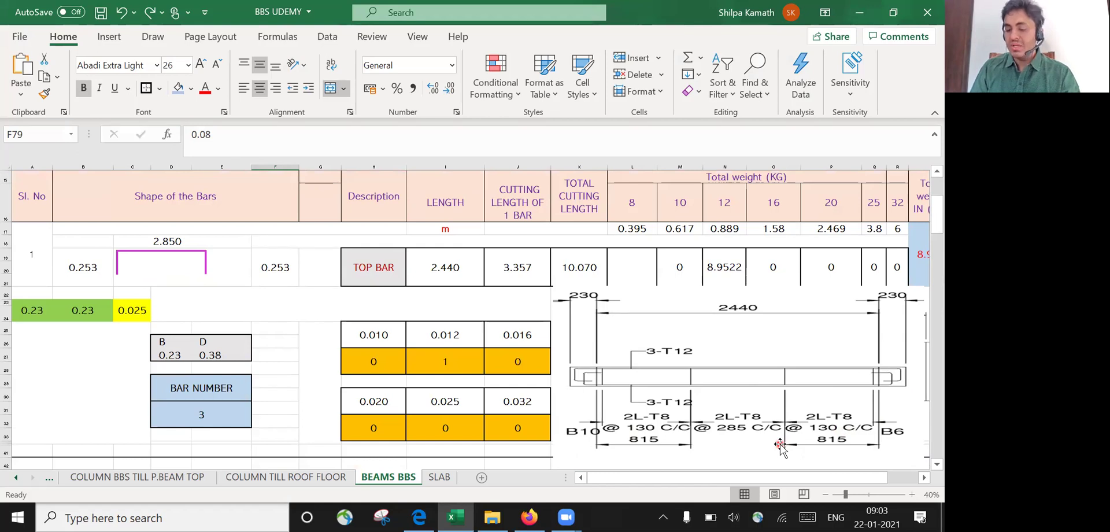
scroll(780, 445, "down", 5)
scroll(752, 433, "down", 3)
scroll(694, 416, "down", 5)
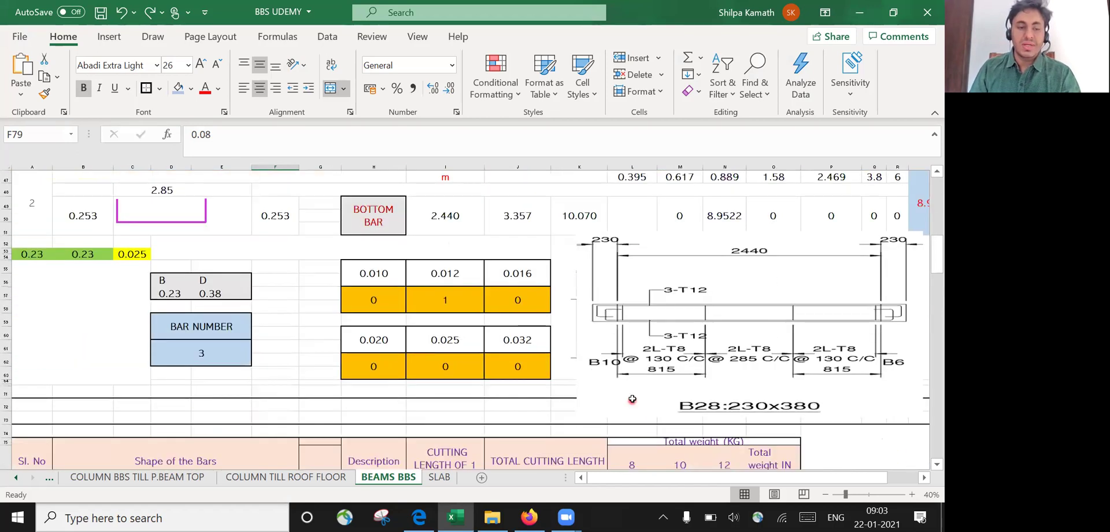
scroll(631, 399, "down", 3)
scroll(631, 398, "down", 3)
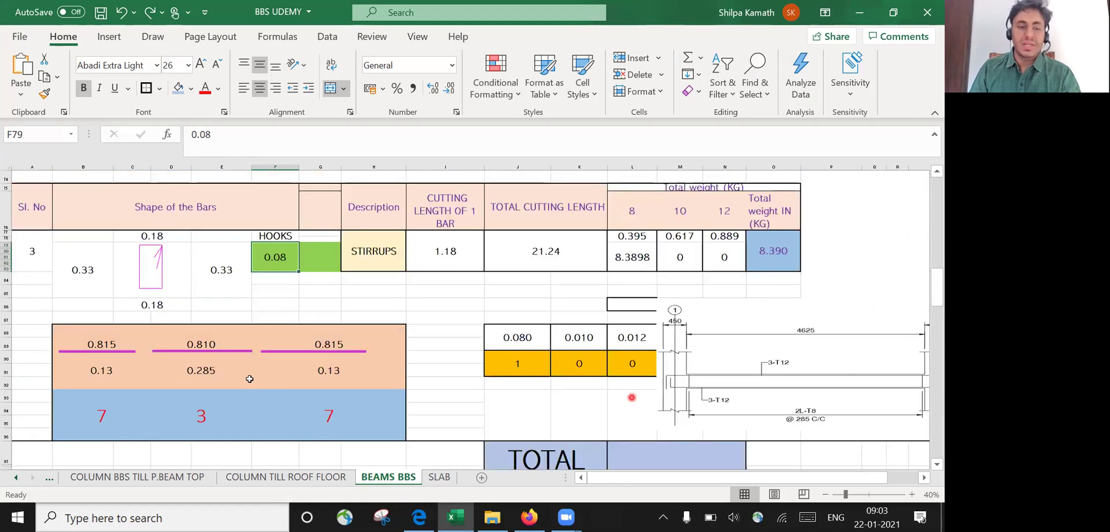
left_click(228, 349)
left_click(203, 338)
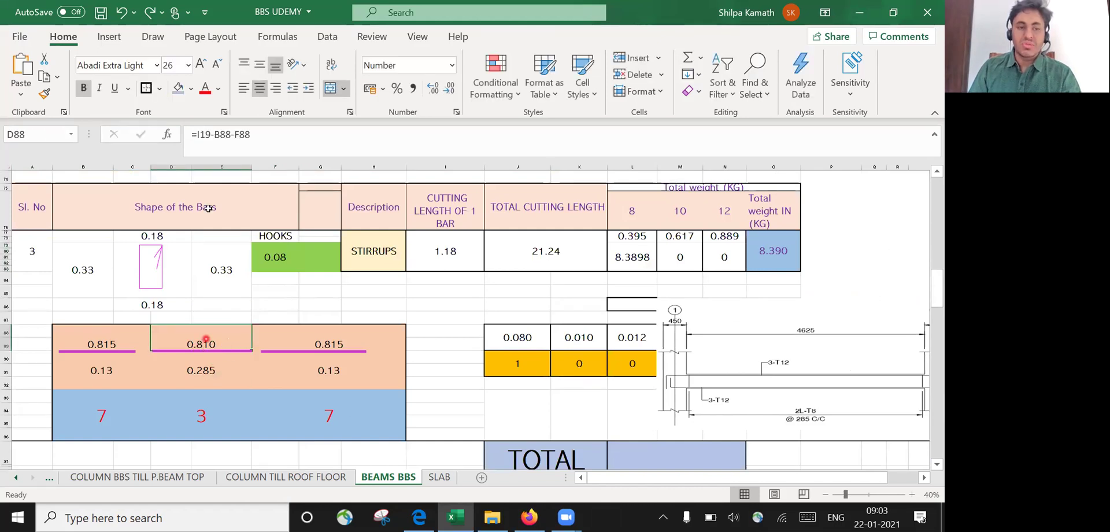
left_click(264, 387)
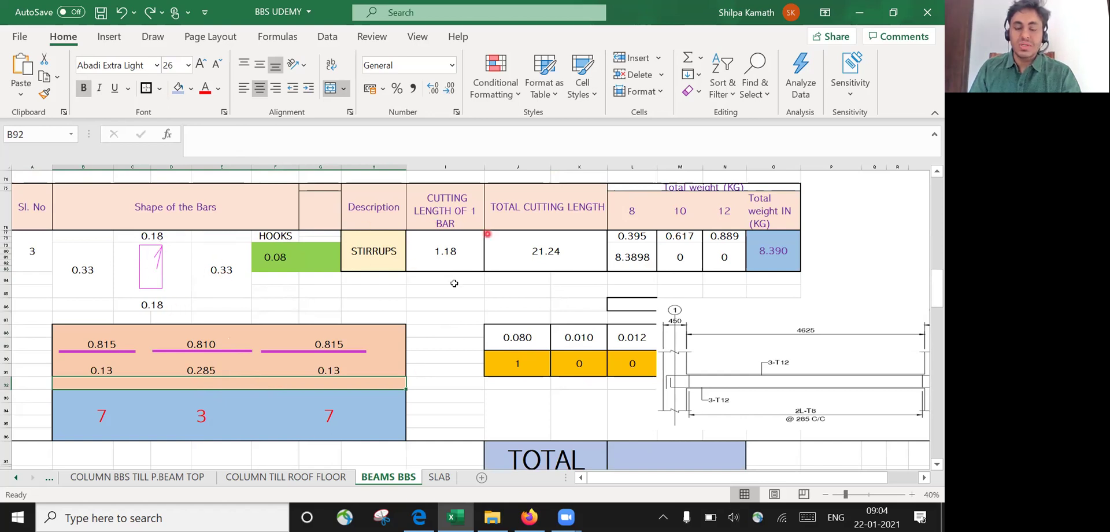
left_click(578, 247)
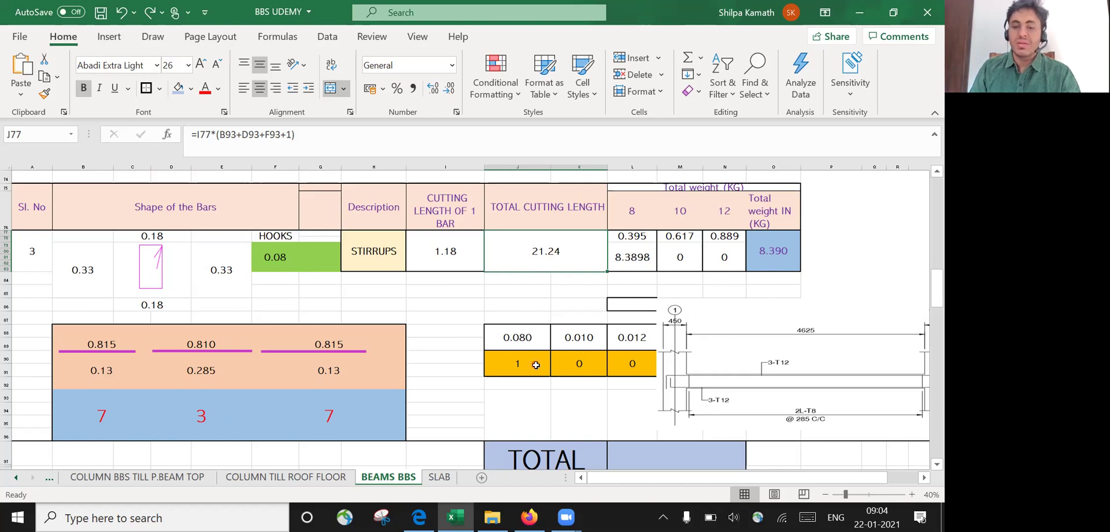
scroll(536, 365, "down", 3)
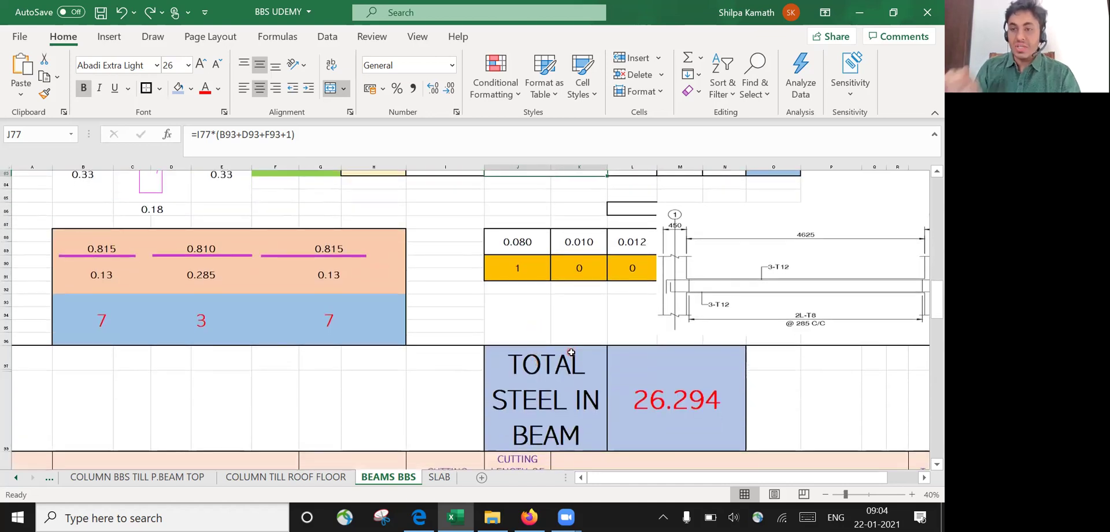
scroll(578, 349, "down", 1)
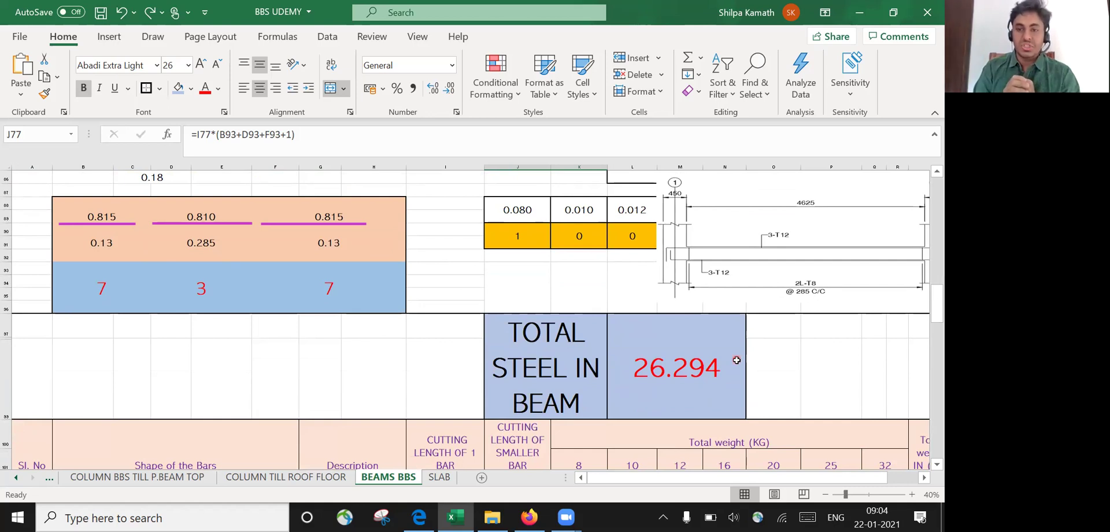
scroll(874, 369, "up", 2)
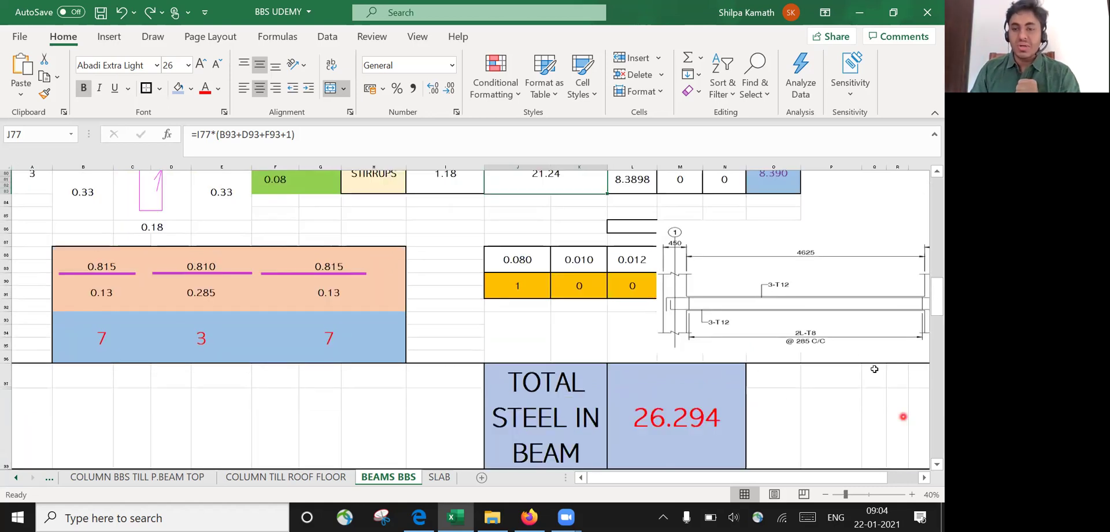
scroll(817, 330, "up", 4)
scroll(817, 330, "up", 1)
scroll(817, 327, "up", 3)
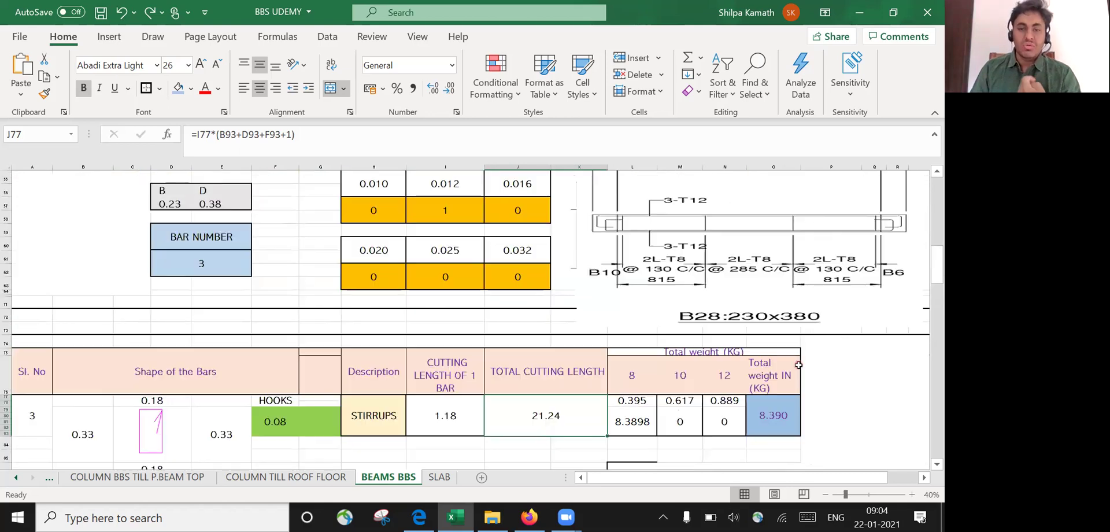
scroll(798, 365, "up", 1)
scroll(799, 365, "up", 2)
scroll(798, 365, "up", 2)
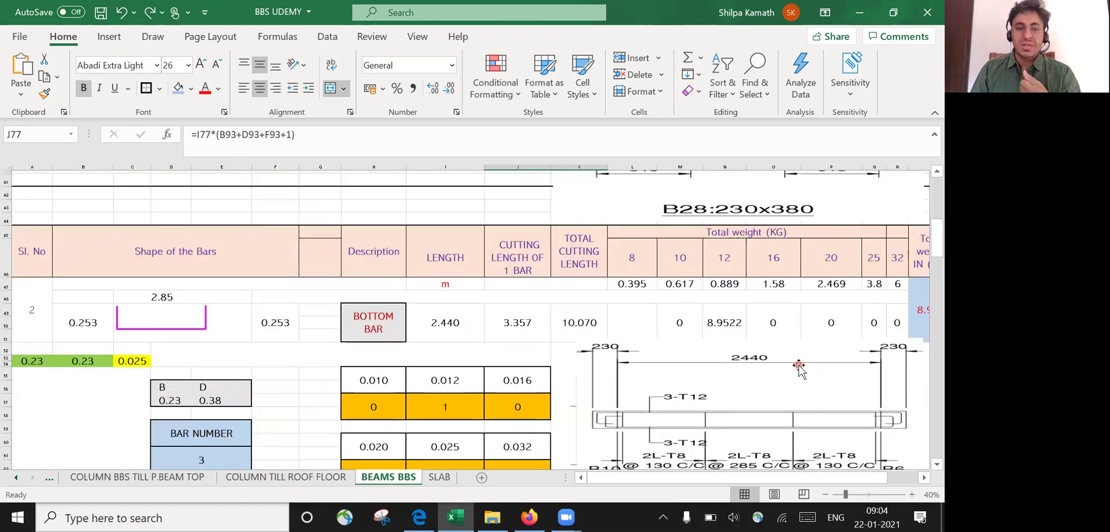
scroll(799, 365, "up", 5)
scroll(798, 365, "up", 2)
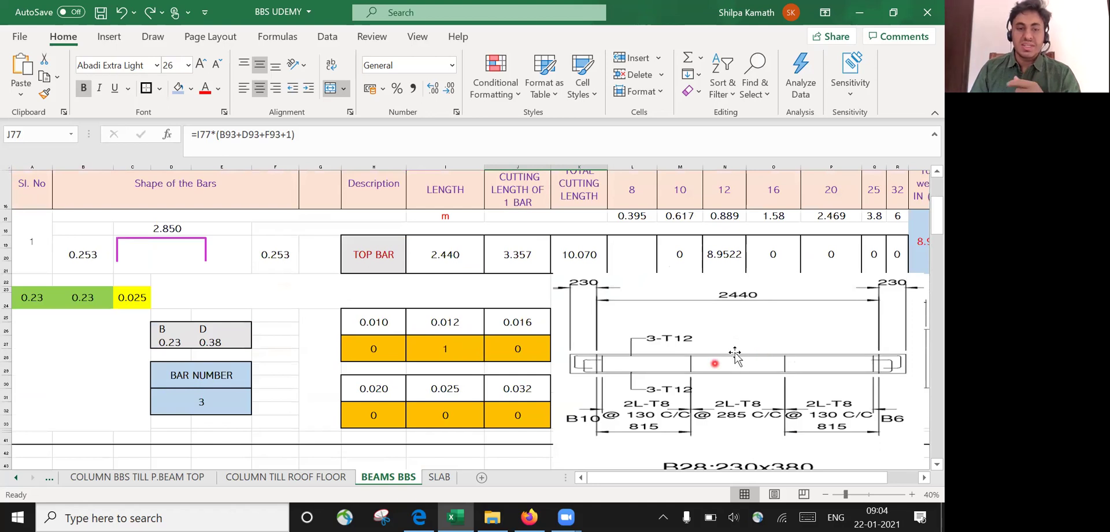
scroll(721, 354, "down", 3)
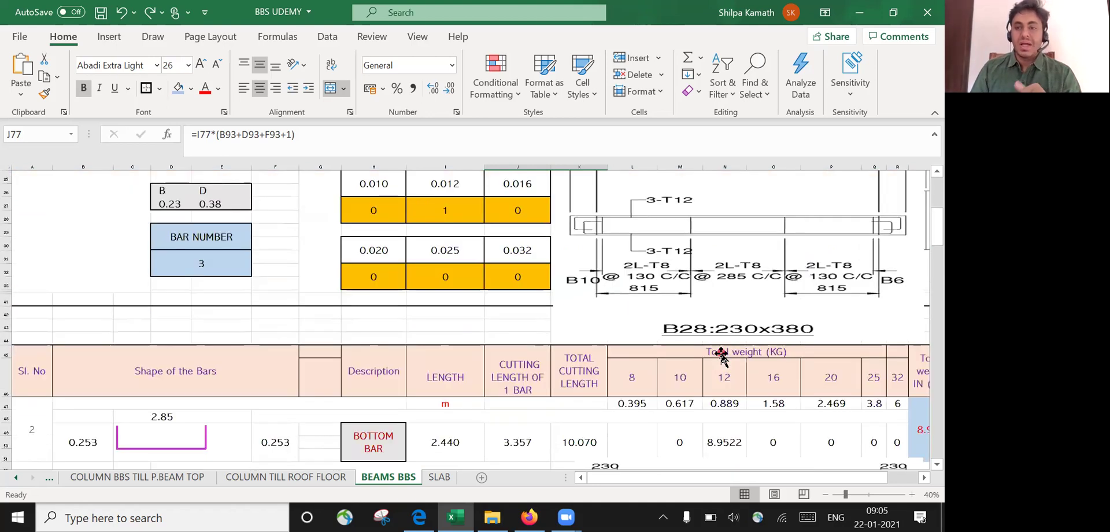